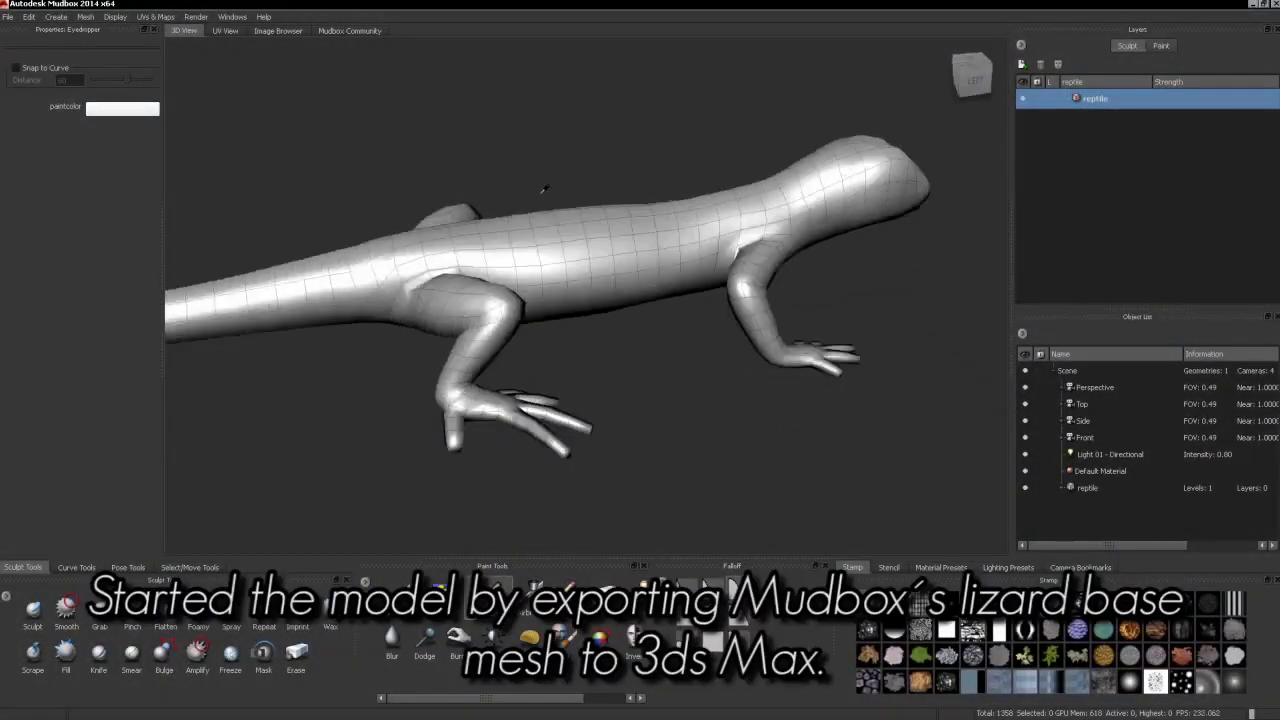
# - Orbit the stock lizard base mesh to a top-down front view
pyautogui.keyDown('alt'); pyautogui.moveTo(544, 188); pyautogui.dragTo(759, 198); pyautogui.keyUp('alt')
pyautogui.keyDown('alt'); pyautogui.moveTo(936, 195); pyautogui.dragTo(760, 260); pyautogui.keyUp('alt')
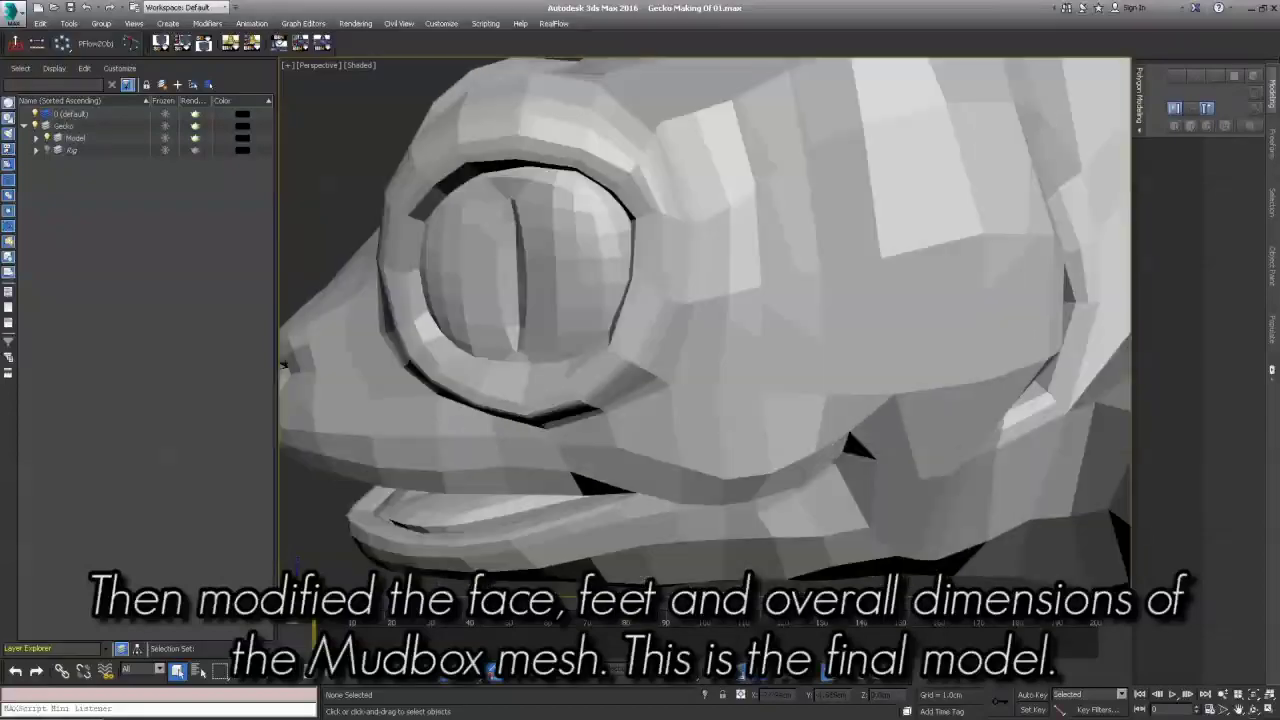
# - Turn on Edged Faces (F4) to show the gecko's wireframe over its shading
pyautogui.press('F4')
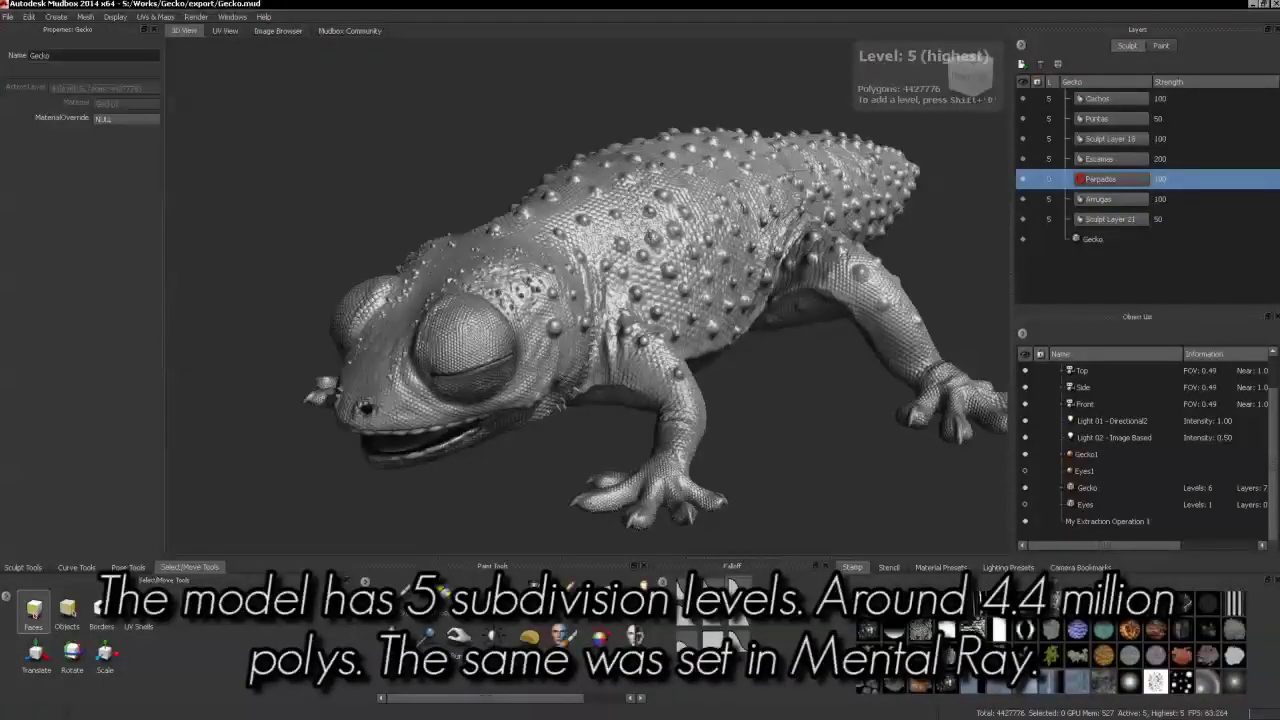
# - Orbit around the sculpted gecko, looking over its head and body
pyautogui.keyDown('alt'); pyautogui.moveTo(600, 300); pyautogui.dragTo(760, 300); pyautogui.keyUp('alt')
pyautogui.keyDown('alt'); pyautogui.moveTo(760, 300); pyautogui.dragTo(887, 293, button='right'); pyautogui.keyUp('alt')
pyautogui.moveTo(887, 293)
pyautogui.keyDown('alt'); pyautogui.mouseDown()
pyautogui.moveTo(510, 485)
pyautogui.moveTo(850, 465)
pyautogui.moveTo(1006, 133)
pyautogui.mouseUp(); pyautogui.keyUp('alt')
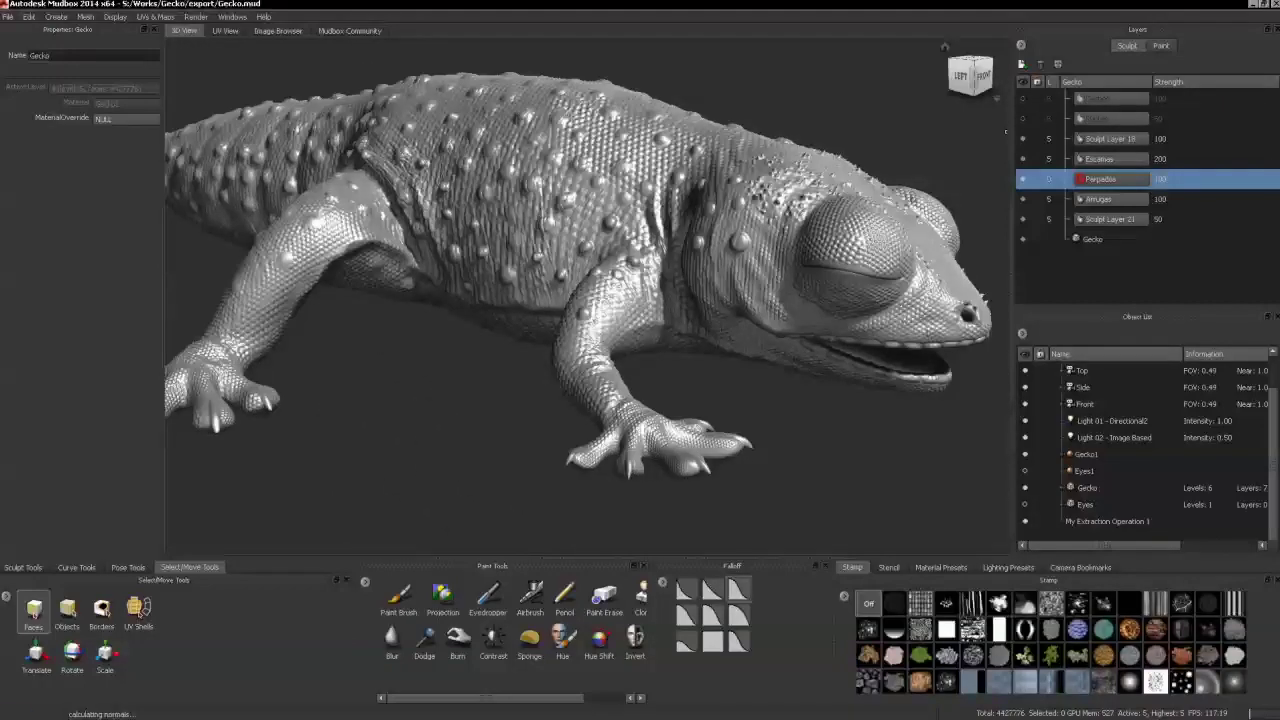
# - Hide the Escamas scale layer and view the body and head without it
pyautogui.click(1022, 158)
pyautogui.keyDown('alt'); pyautogui.moveTo(1022, 158); pyautogui.dragTo(913, 298); pyautogui.keyUp('alt')
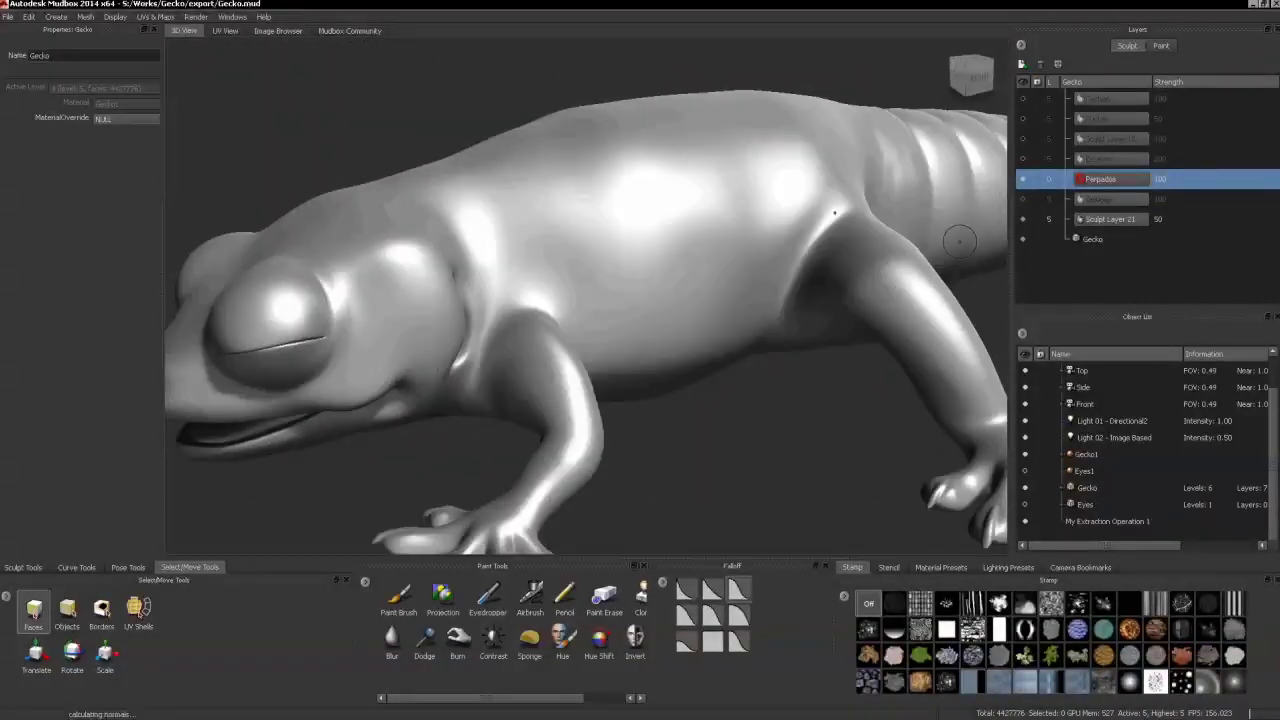
pyautogui.keyDown('alt'); pyautogui.moveTo(958, 240); pyautogui.dragTo(726, 394); pyautogui.keyUp('alt')
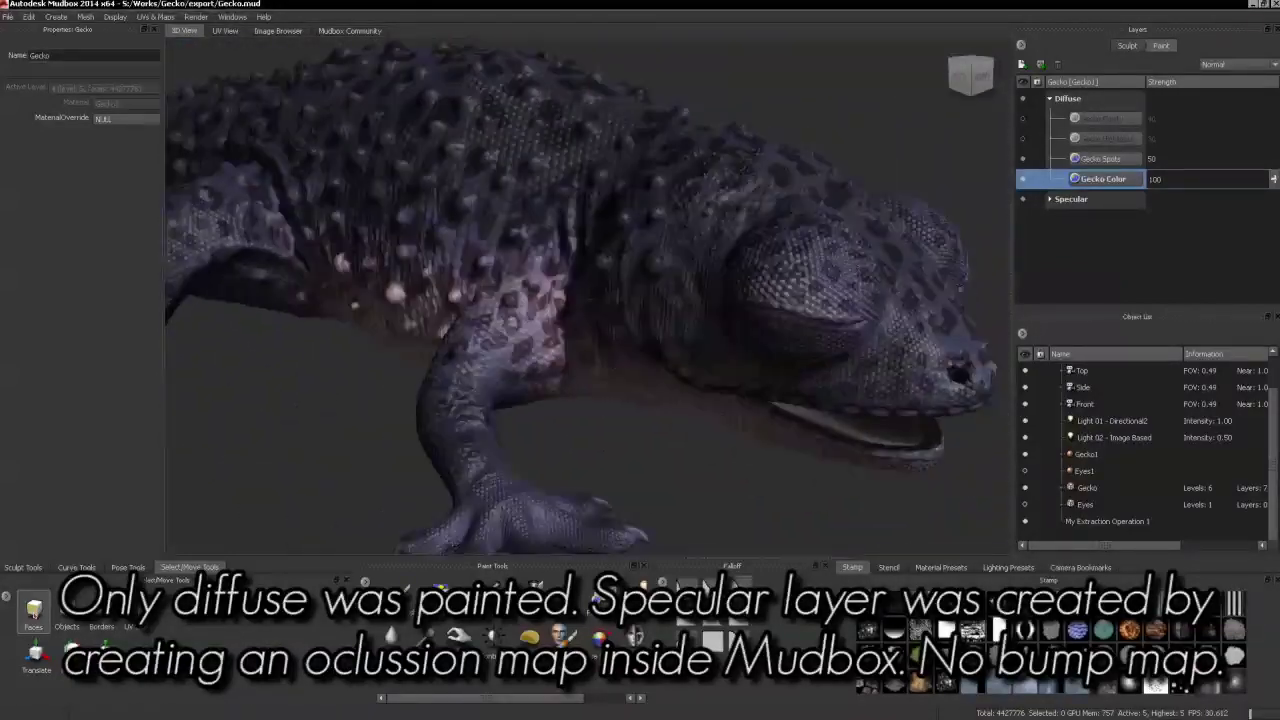
# - Bring up the options menu for the Gecko Cavity paint layer
pyautogui.rightClick(1108, 121)
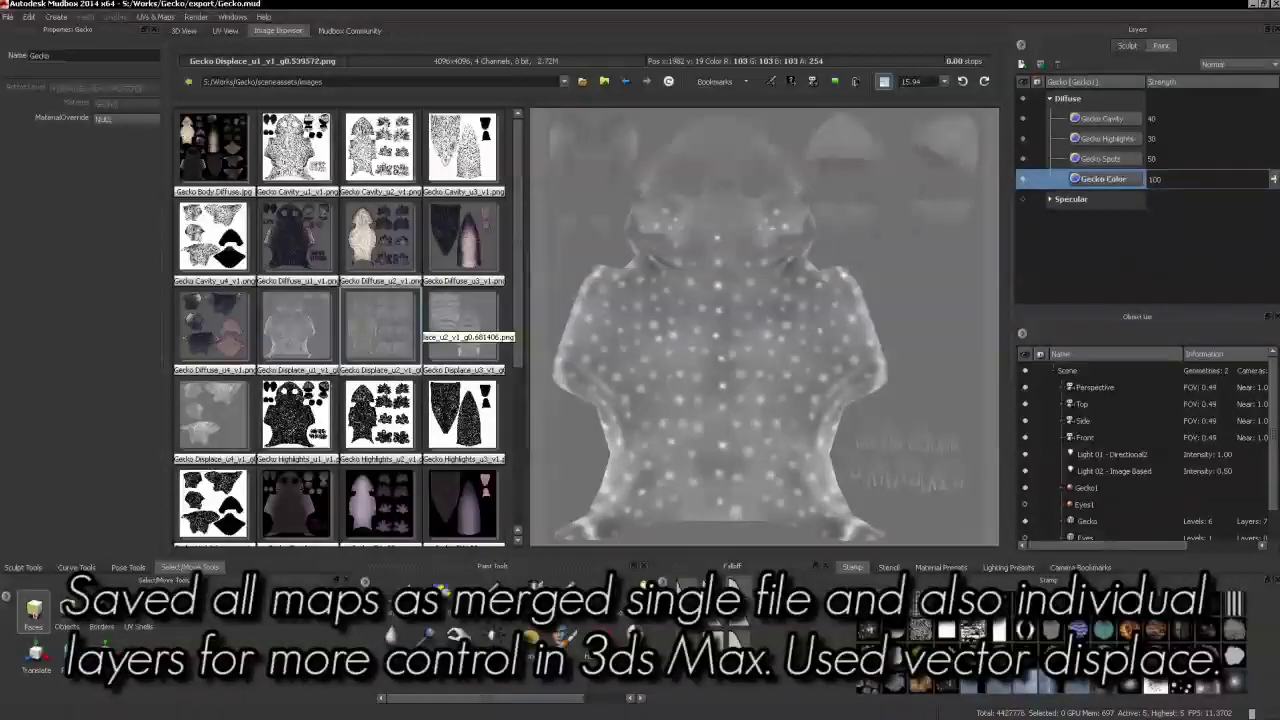
# - Step through the displacement, highlights, skin and specular map previews in the Image Browser
pyautogui.click(462, 325)
pyautogui.press('Right')
pyautogui.press('Right')
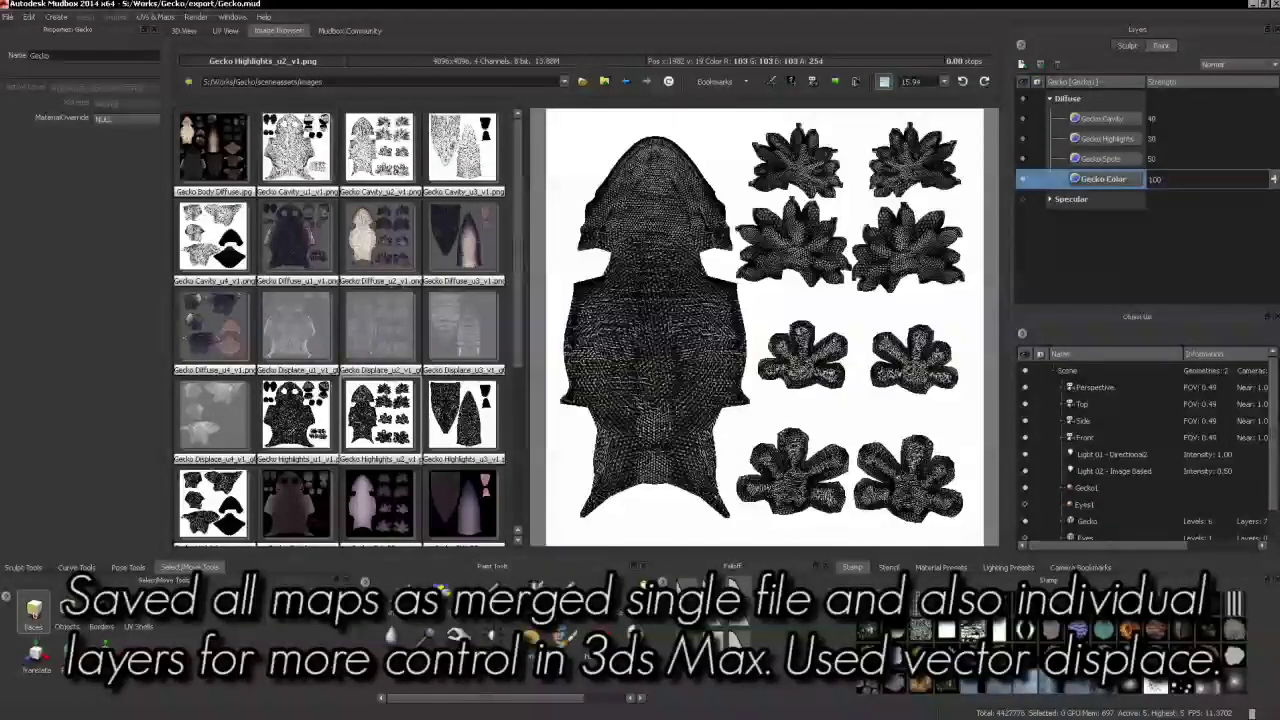
pyautogui.press('Right')
pyautogui.press('Right')
pyautogui.press('Right')
pyautogui.press('Right')
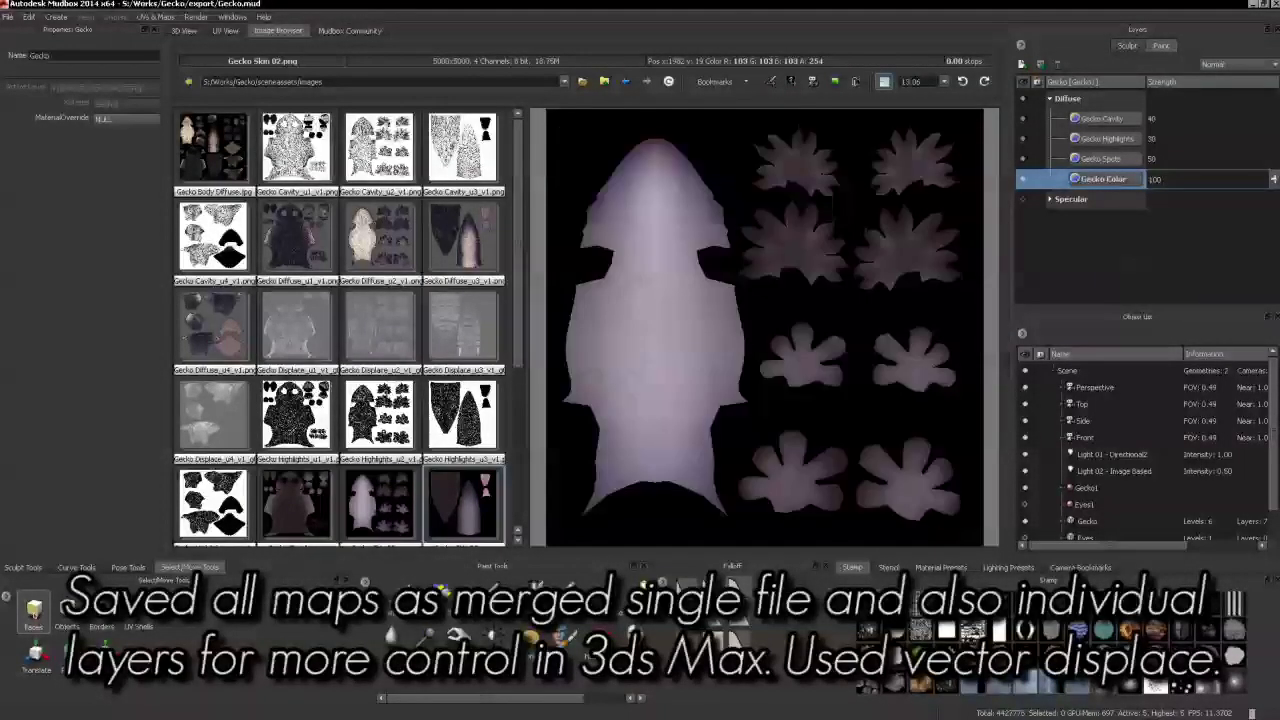
pyautogui.press('Right')
pyautogui.scroll(-2, 343, 514)
pyautogui.press('Right')
pyautogui.press('Right')
pyautogui.press('Right')
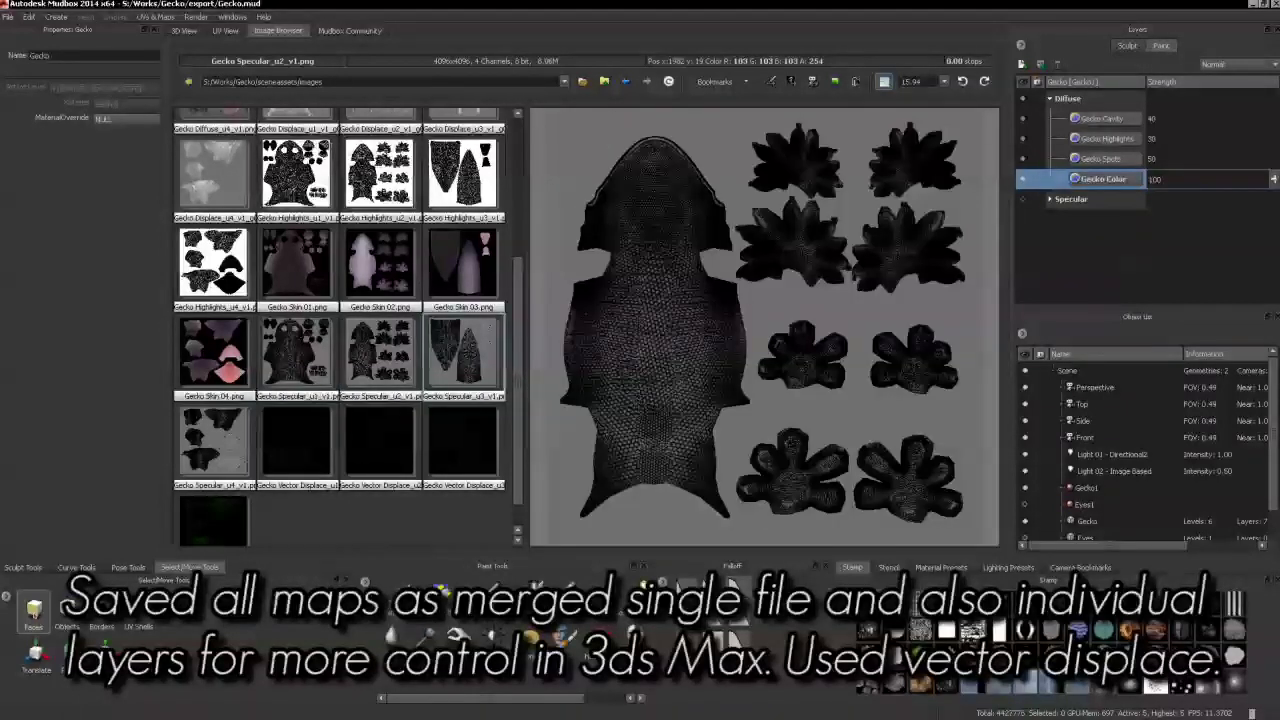
pyautogui.press('Right')
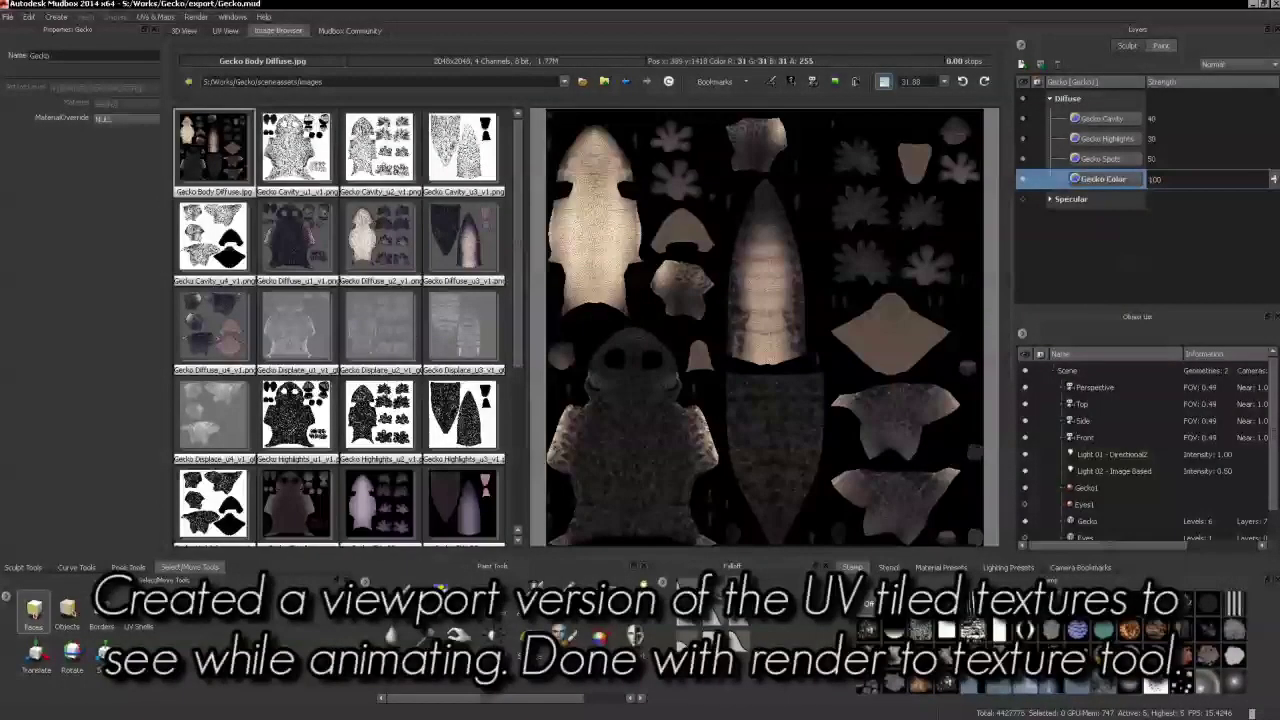
# - Zoom the Gecko Body Diffuse texture preview to 50.00
pyautogui.click(910, 145)
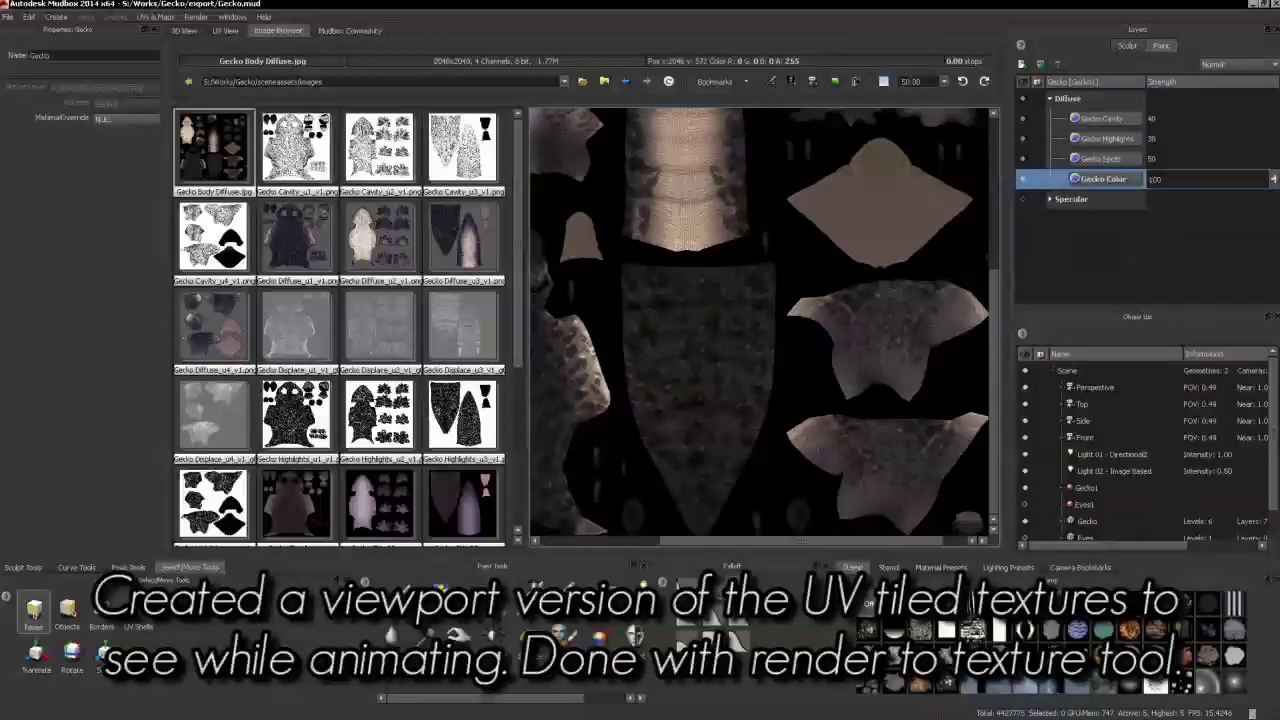